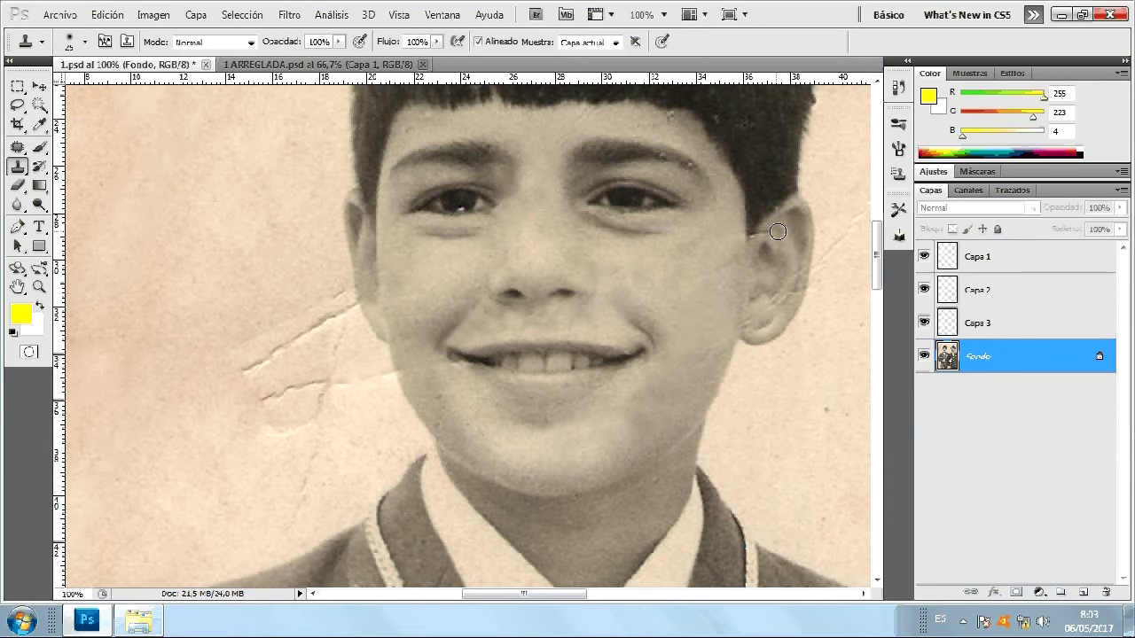
Clone away the blemish where the smiling boy's hair meets his ear and save the photo.
{"action": "key", "text": "alt"}
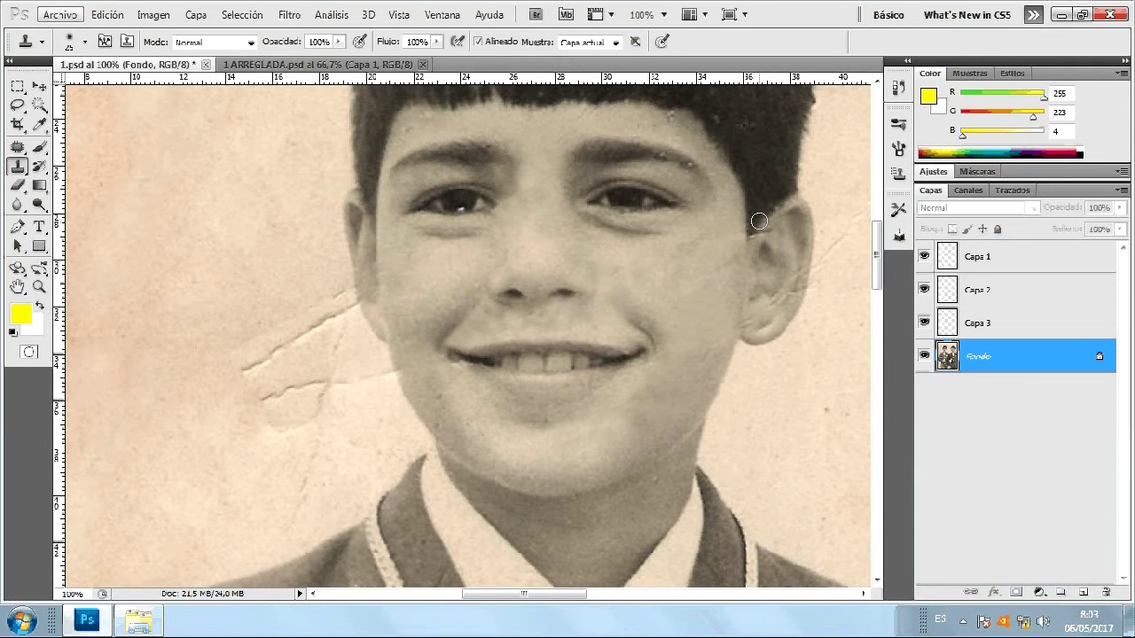
{"action": "key", "text": "alt"}
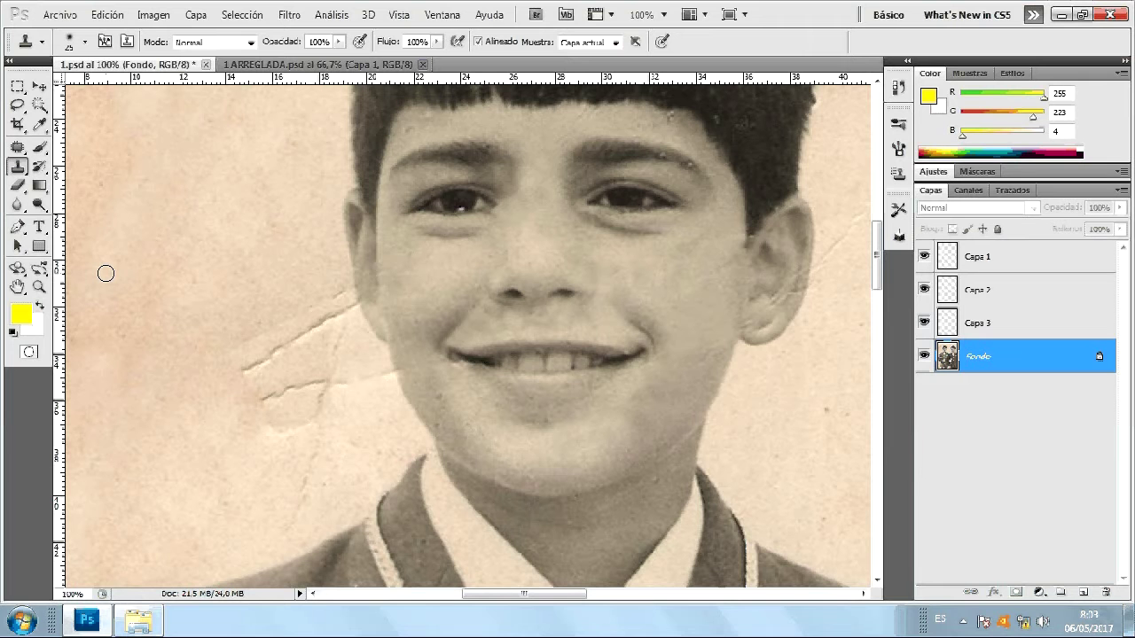
{"action": "key", "text": "z"}
{"action": "key", "text": "ctrl+0"}
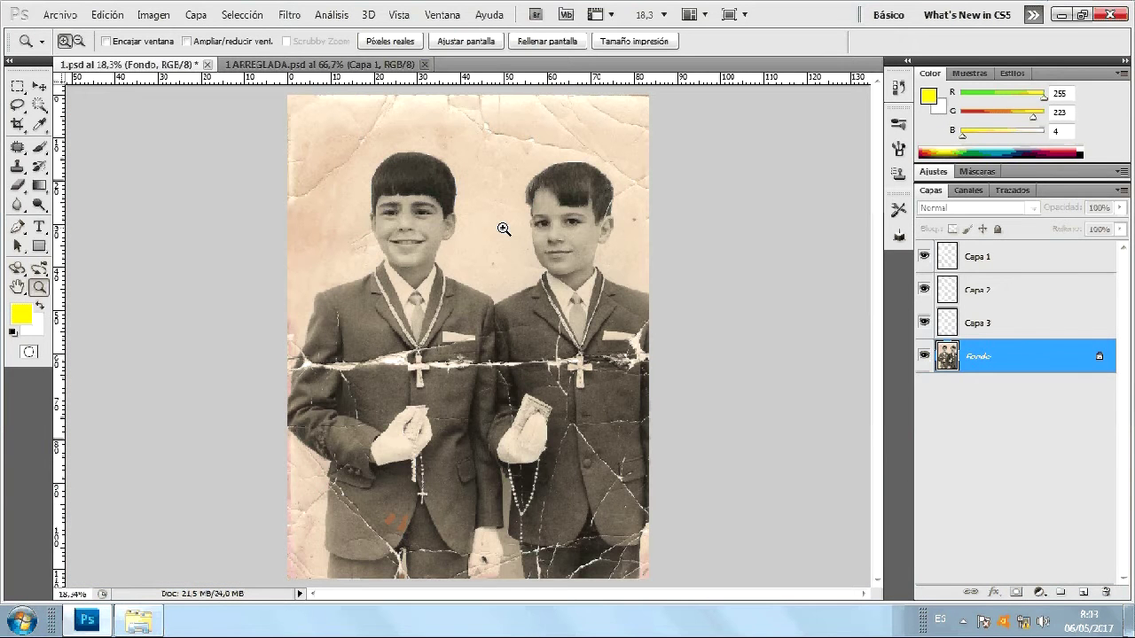
{"action": "key", "text": "ctrl+s"}
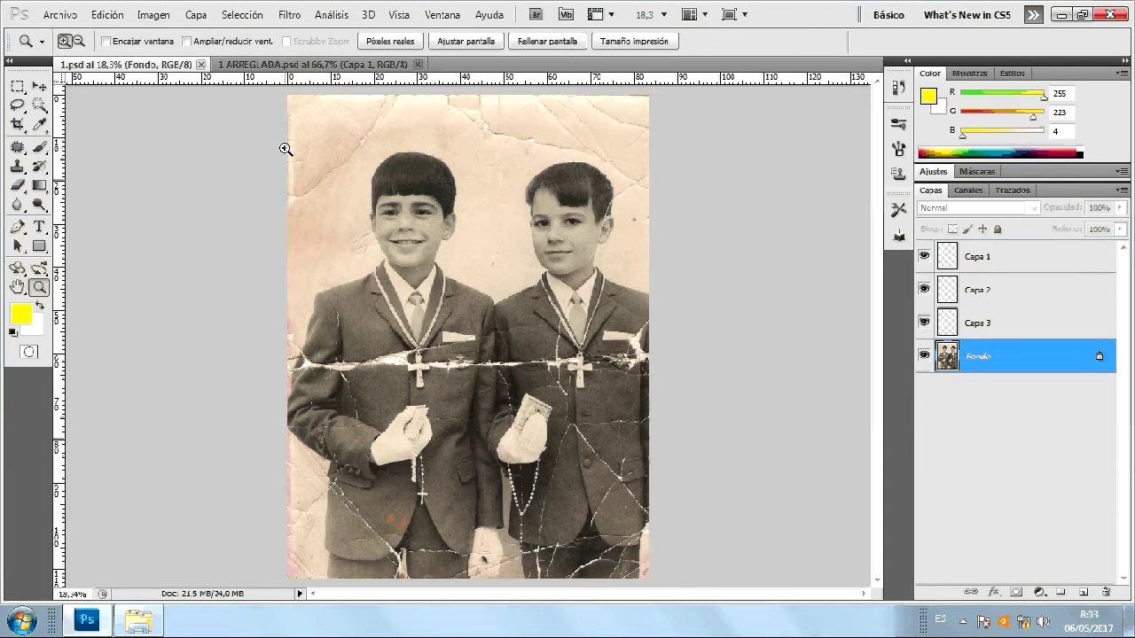
Try to patch the wide tear beside the smiling boy's cross with jacket fabric from above, undoing both attempts.
{"action": "left_click", "coordinate": [293, 340]}
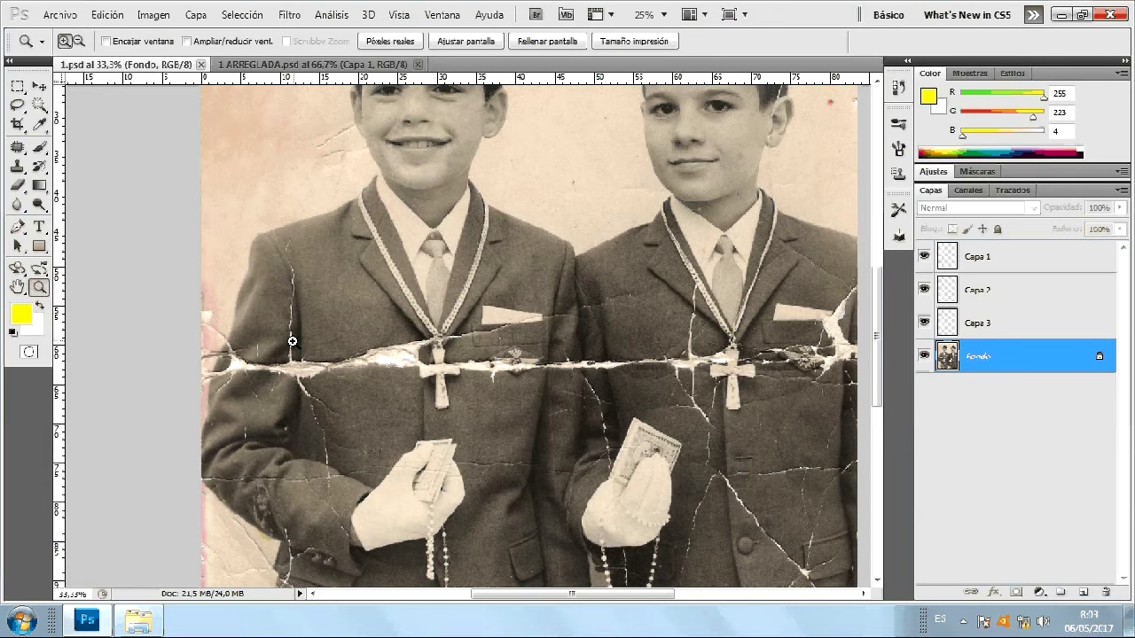
{"action": "left_click", "coordinate": [292, 341]}
{"action": "key", "text": "j"}
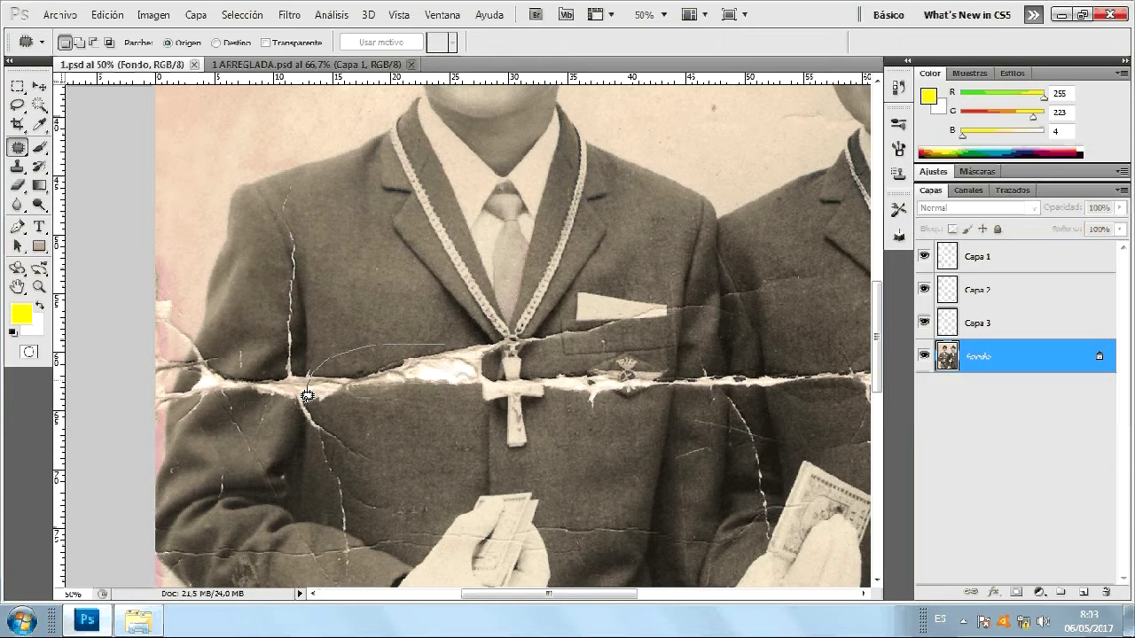
{"action": "left_click_drag", "start_coordinate": [306, 395], "coordinate": [448, 348]}
{"action": "left_click_drag", "start_coordinate": [409, 382], "coordinate": [395, 302]}
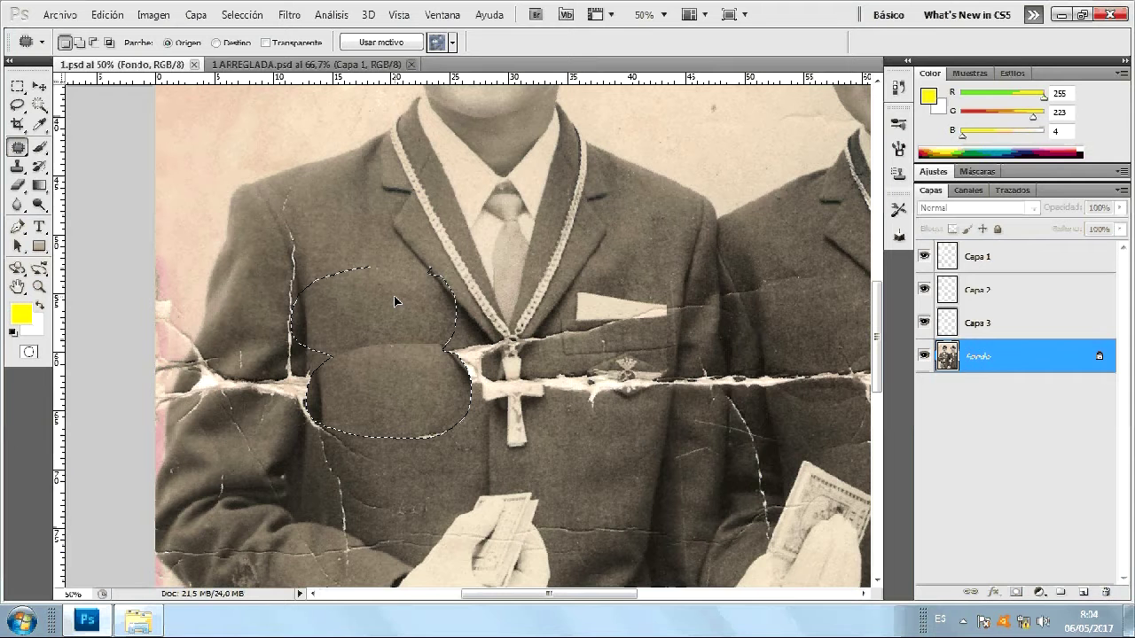
{"action": "left_click_drag", "start_coordinate": [396, 302], "coordinate": [398, 304]}
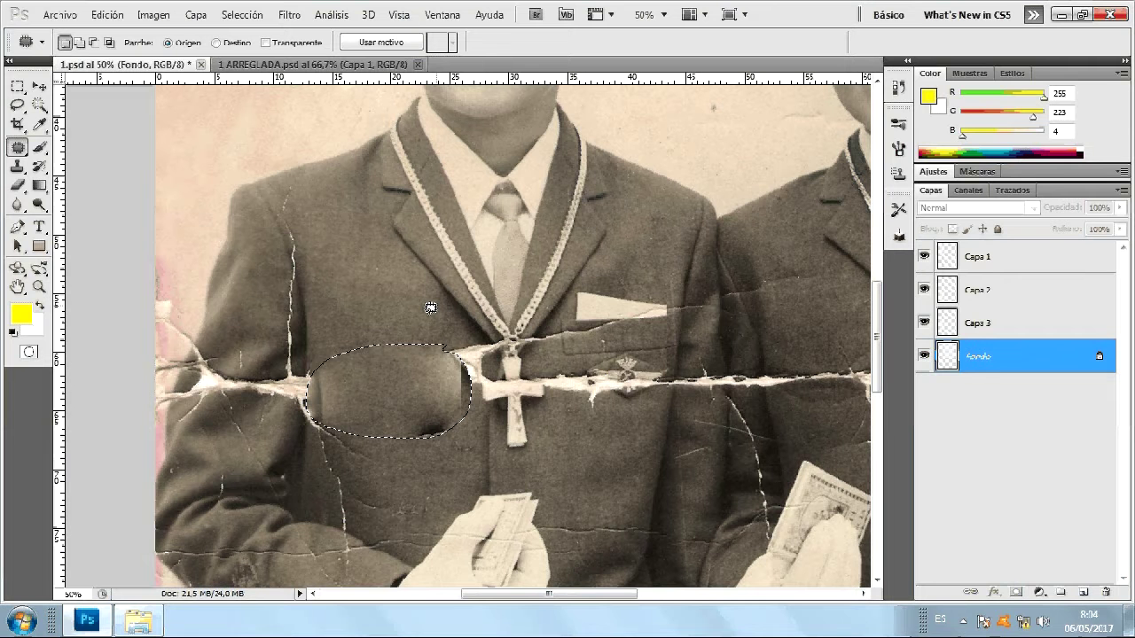
{"action": "key", "text": "ctrl+z"}
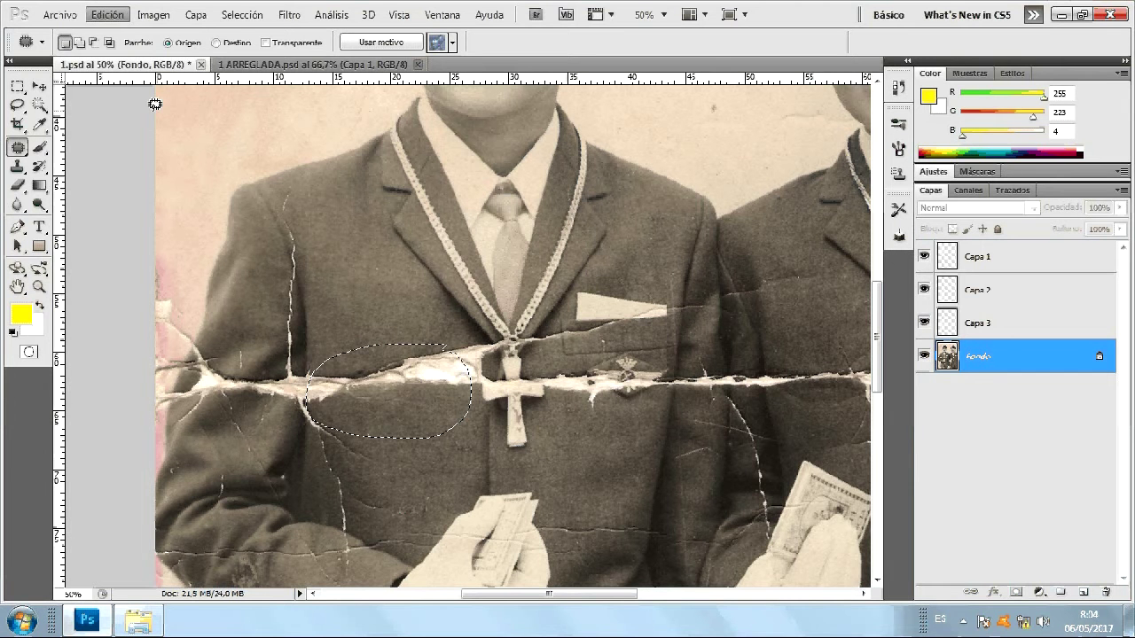
{"action": "left_click_drag", "start_coordinate": [390, 395], "coordinate": [411, 334]}
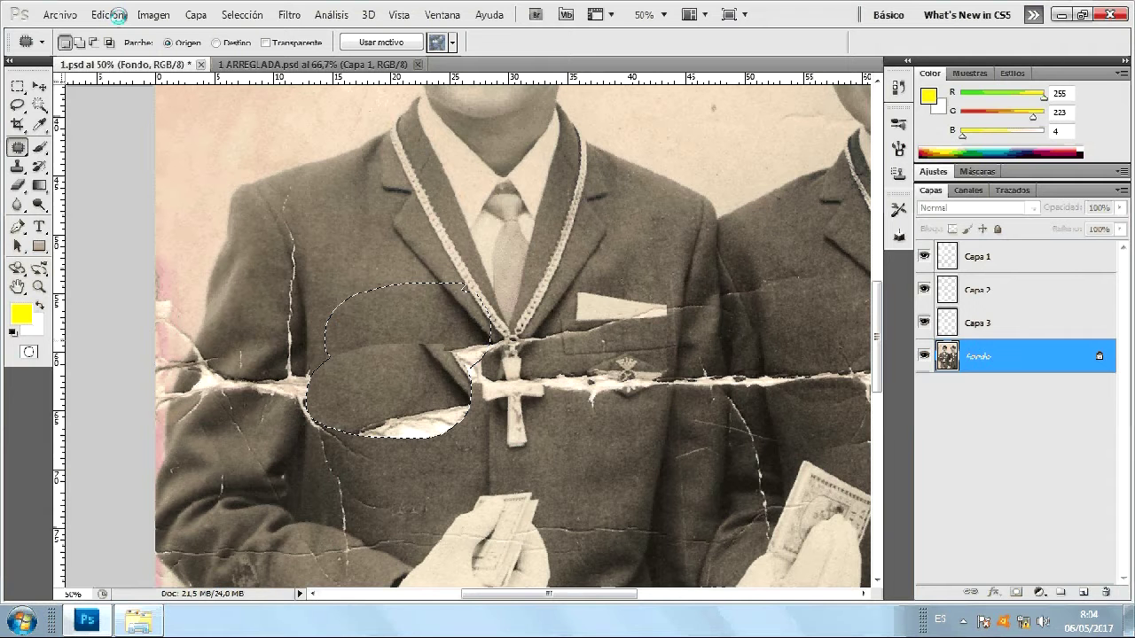
{"action": "left_click", "coordinate": [118, 15]}
{"action": "left_click", "coordinate": [142, 31]}
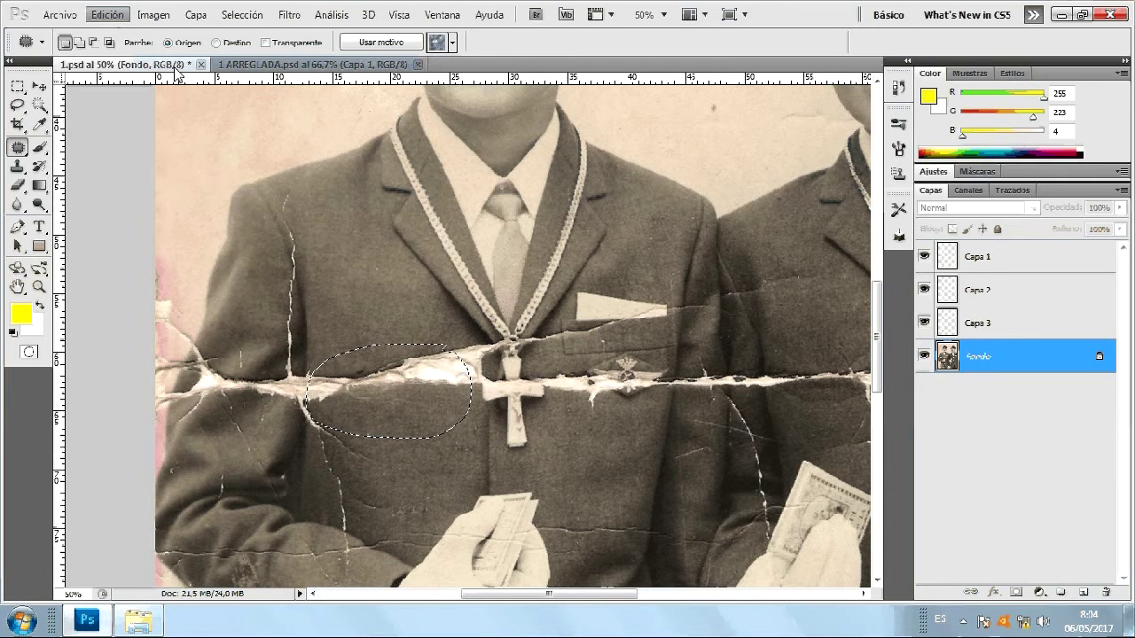
Patch the tear between the smiling boy's sleeve and cross in smaller sections, using clean jacket fabric nearby.
{"action": "left_click_drag", "start_coordinate": [410, 390], "coordinate": [408, 313]}
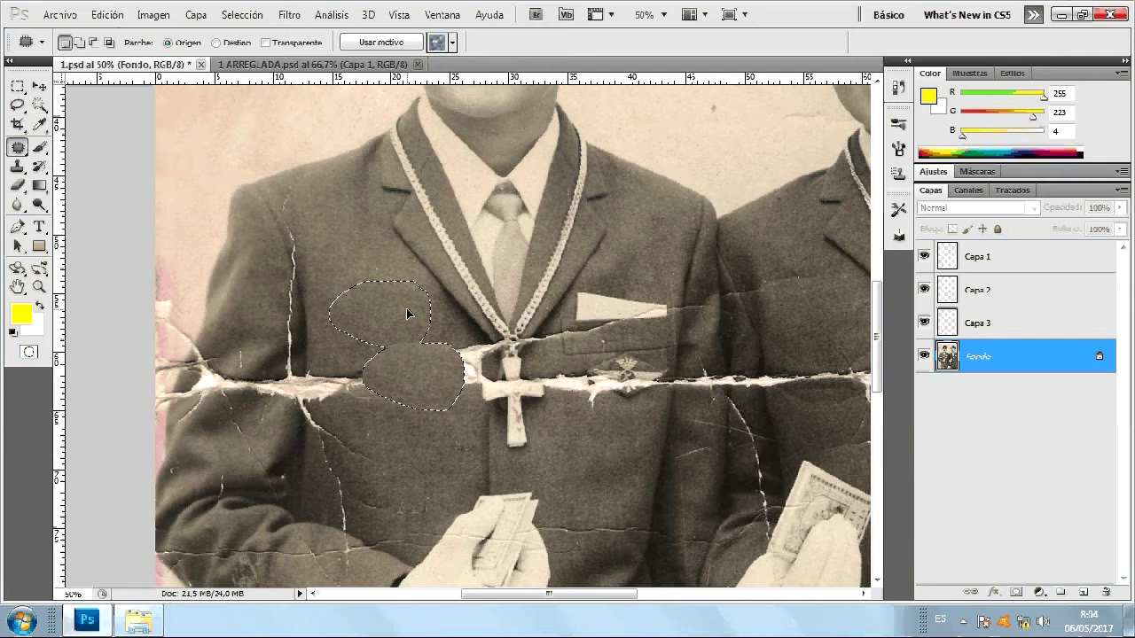
{"action": "key", "text": "ctrl+d"}
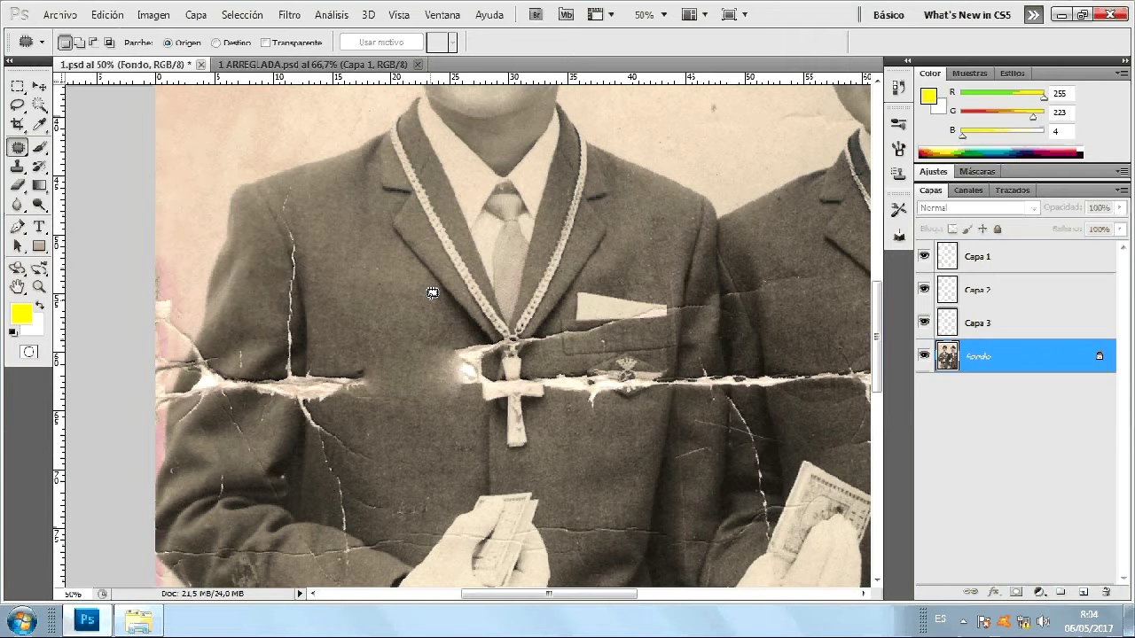
{"action": "left_click_drag", "start_coordinate": [335, 358], "coordinate": [321, 400]}
{"action": "left_click_drag", "start_coordinate": [321, 399], "coordinate": [347, 365]}
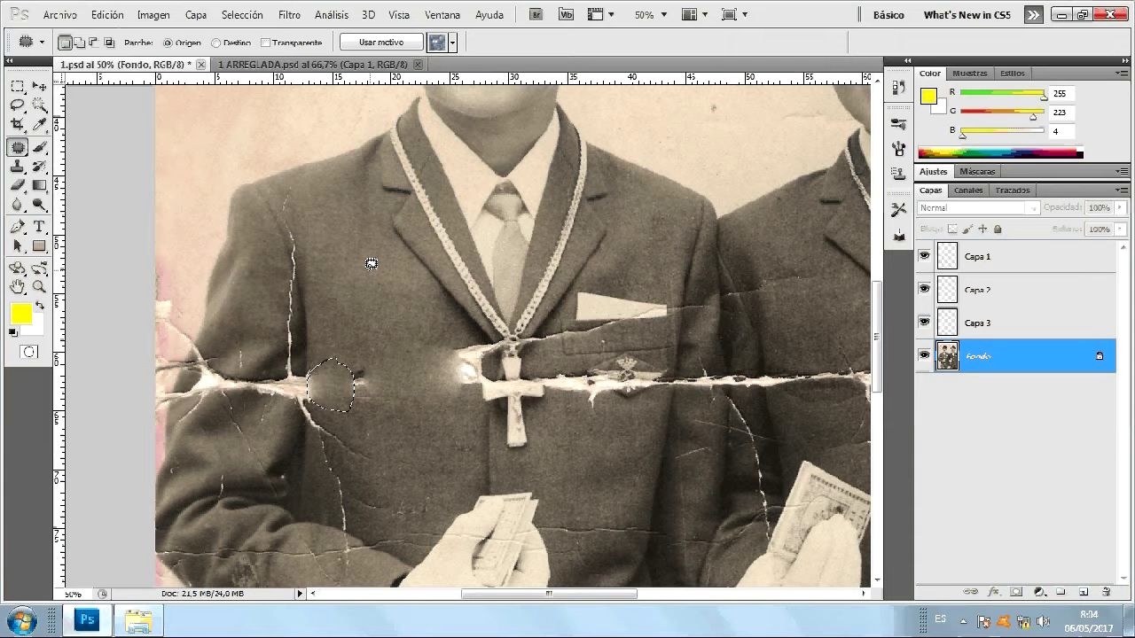
{"action": "left_click_drag", "start_coordinate": [339, 386], "coordinate": [366, 387]}
{"action": "key", "text": "ctrl+d"}
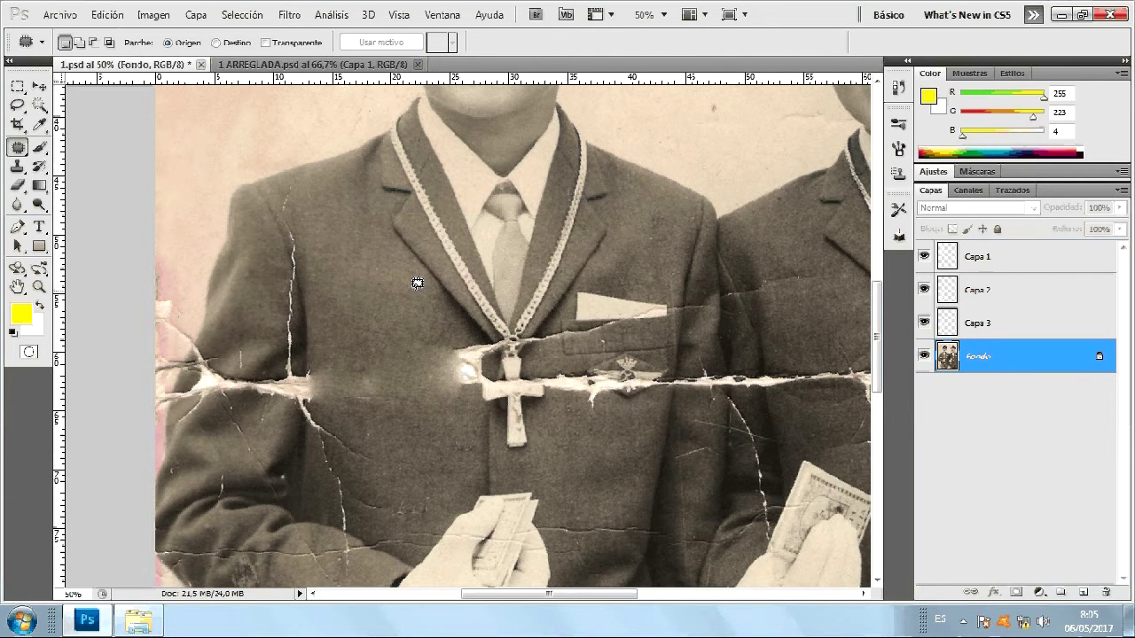
Set the Clone Stamp size to 90 px and clone fabric over the smudged ends of the patched tear.
{"action": "key", "text": "s"}
{"action": "left_click", "coordinate": [85, 41]}
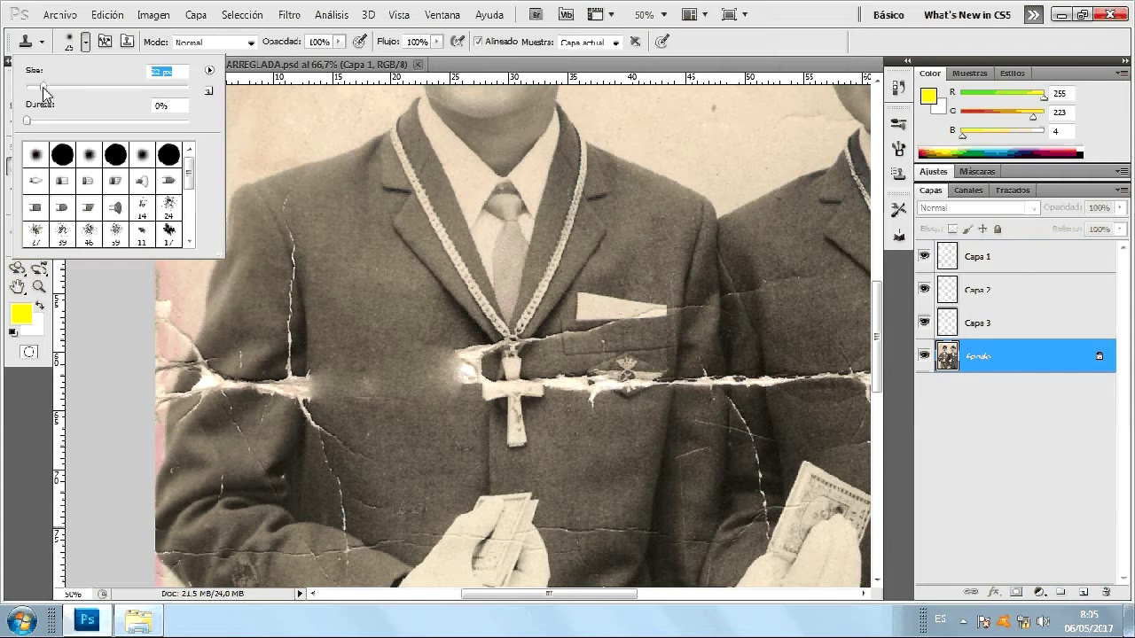
{"action": "type", "text": "90"}
{"action": "key", "text": "Return"}
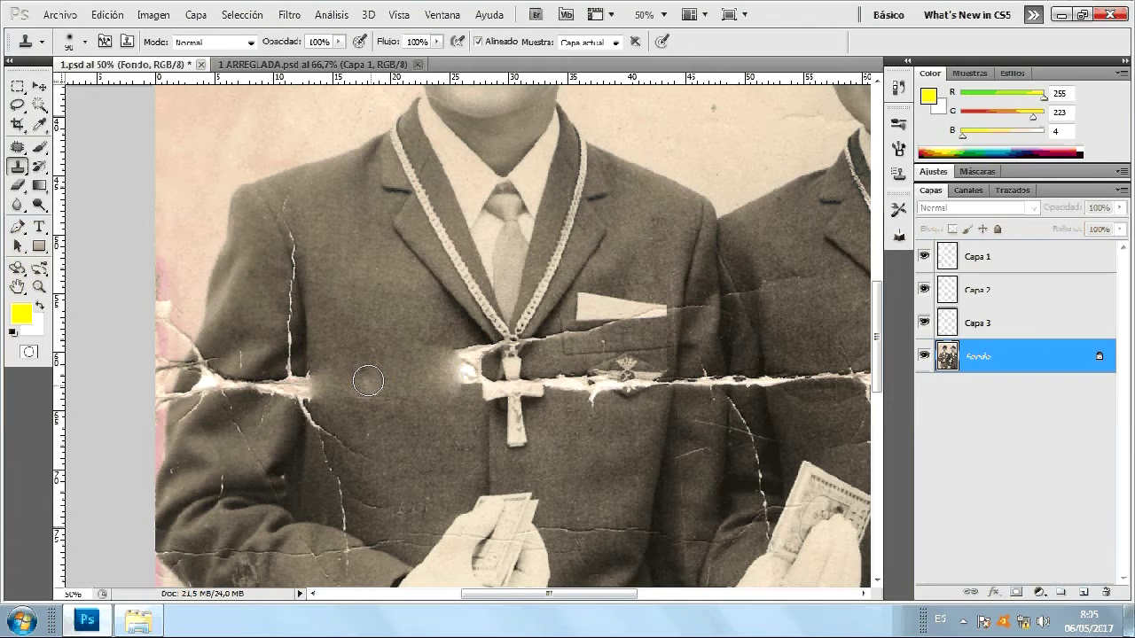
{"action": "left_click", "coordinate": [313, 387]}
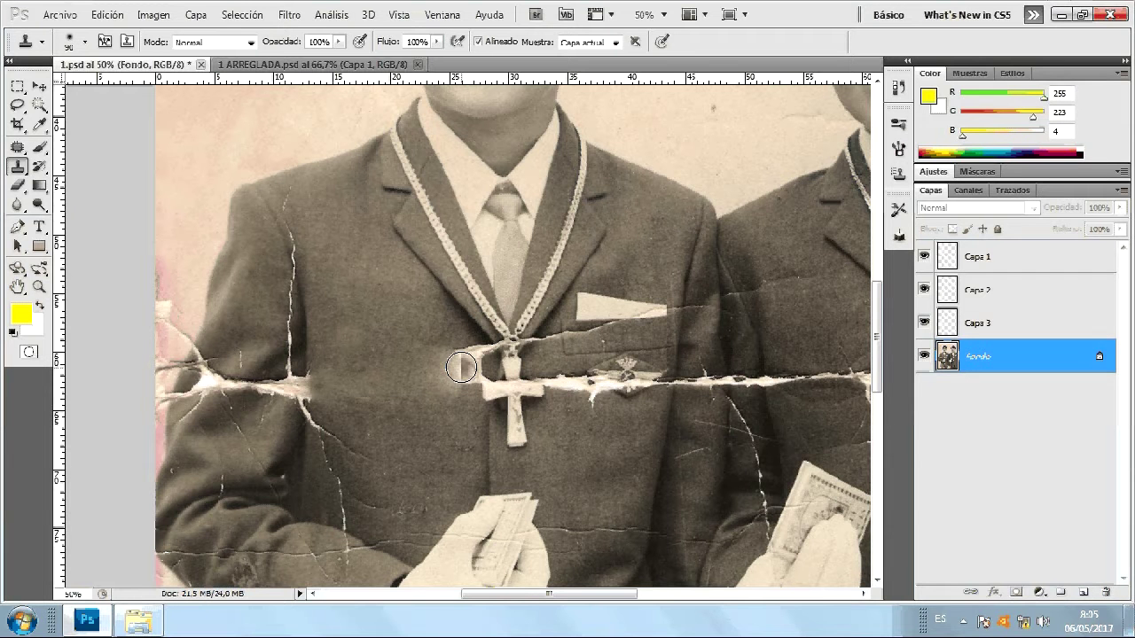
{"action": "left_click", "coordinate": [461, 366]}
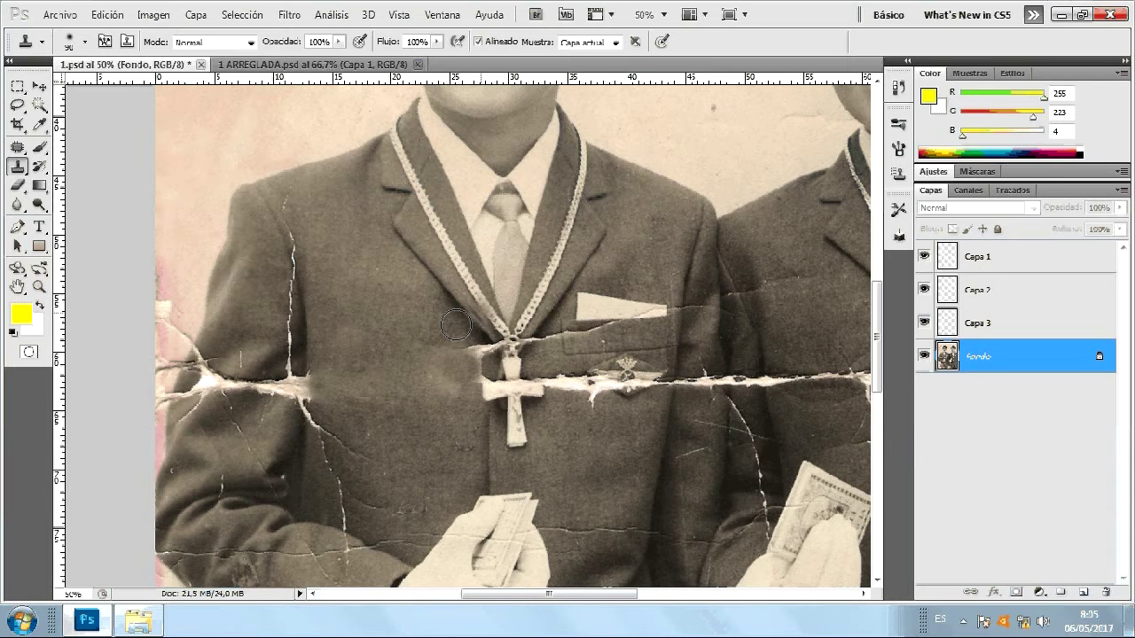
Copy a lassoed area of clean jacket fabric to a new layer and position it over the repaired area beside the cross.
{"action": "key", "text": "l"}
{"action": "left_click_drag", "start_coordinate": [326, 285], "coordinate": [436, 300]}
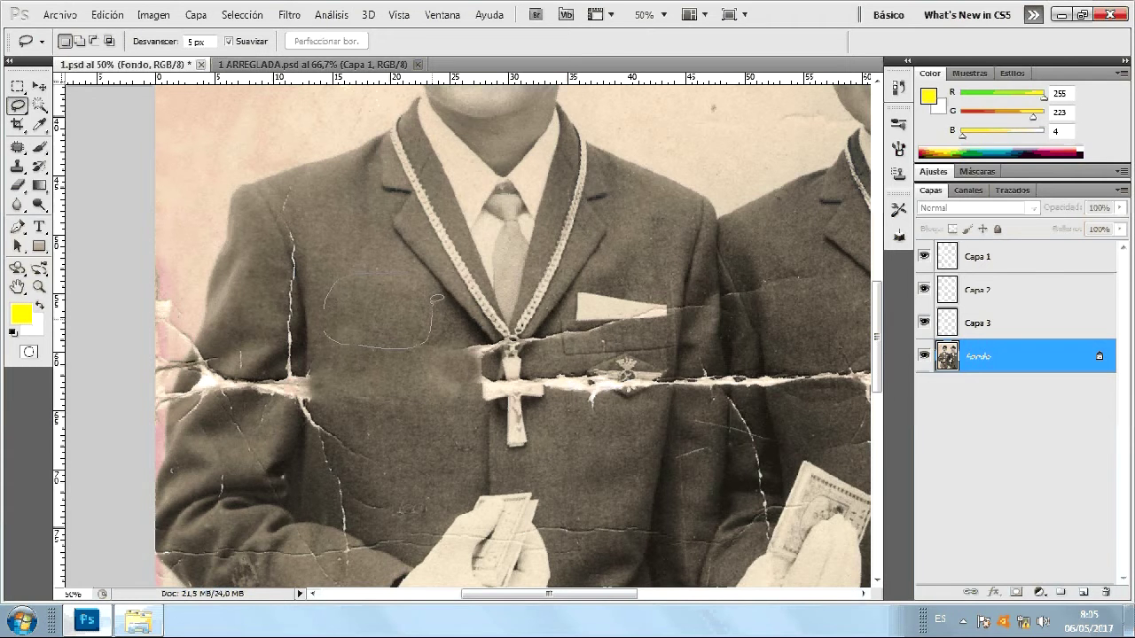
{"action": "left_click_drag", "start_coordinate": [437, 299], "coordinate": [439, 306]}
{"action": "key", "text": "ctrl+j"}
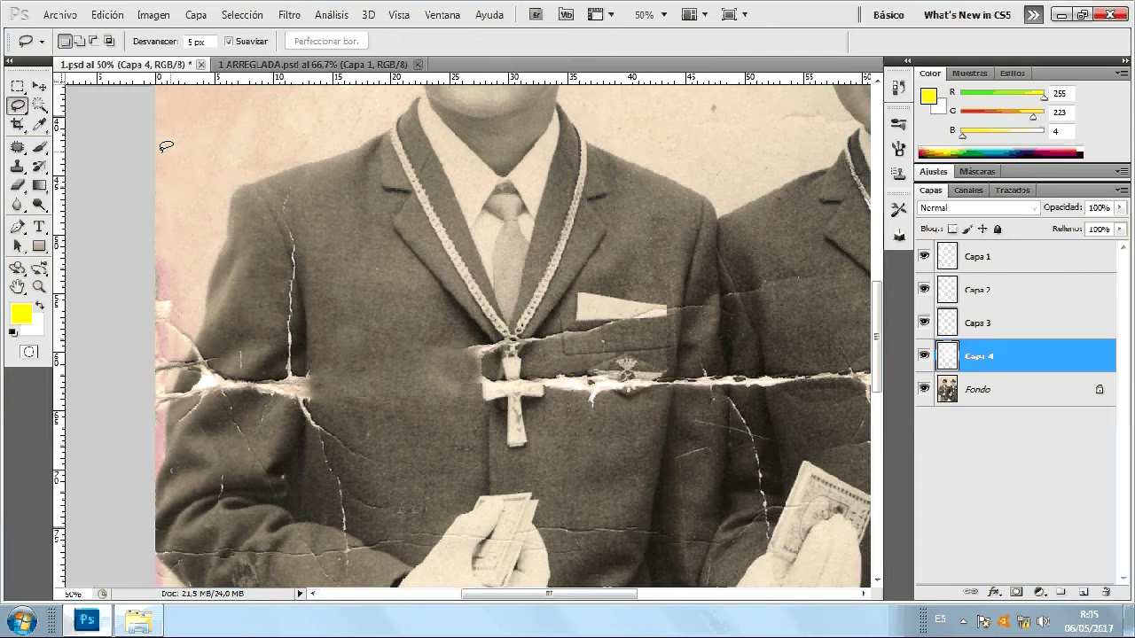
{"action": "key", "text": "v"}
{"action": "left_click_drag", "start_coordinate": [385, 380], "coordinate": [353, 383]}
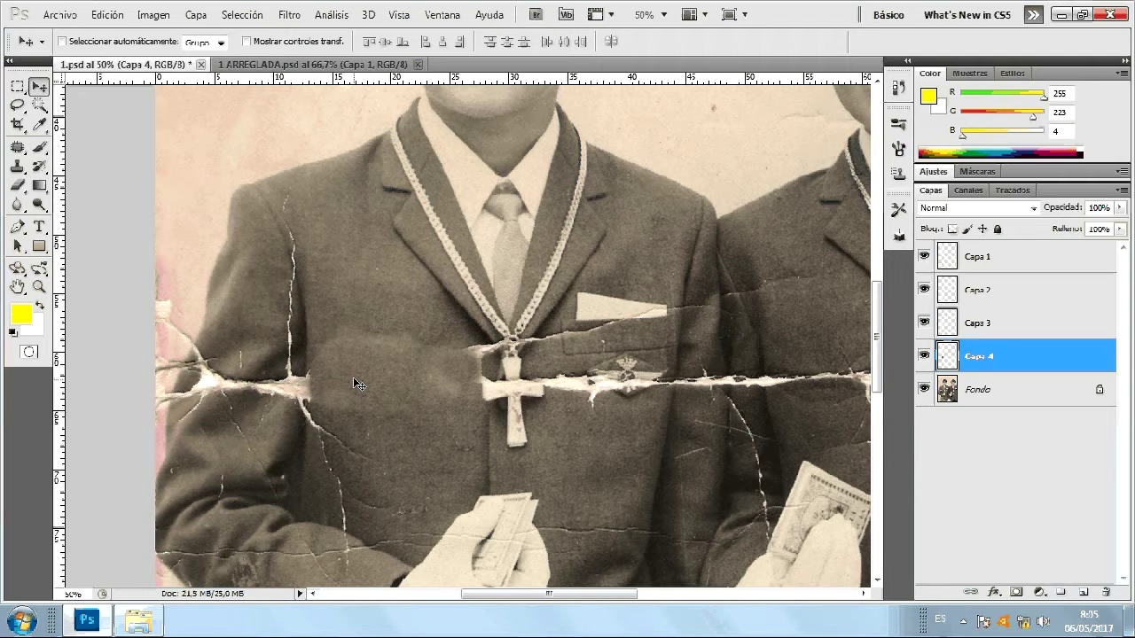
{"action": "left_click_drag", "start_coordinate": [353, 378], "coordinate": [404, 355]}
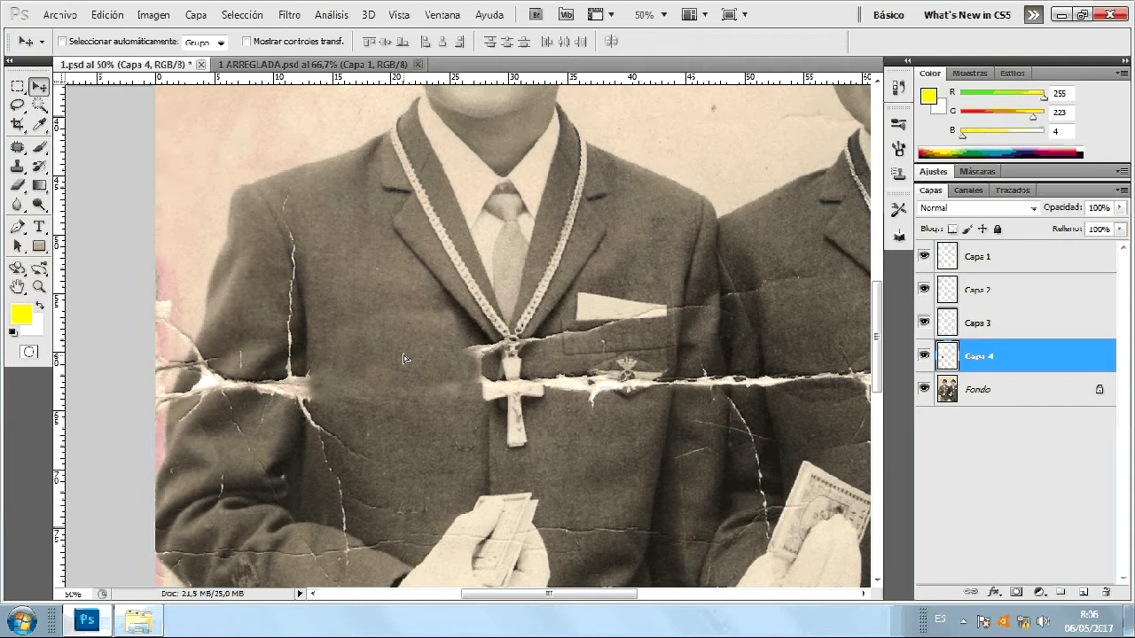
{"action": "left_click_drag", "start_coordinate": [403, 358], "coordinate": [420, 383]}
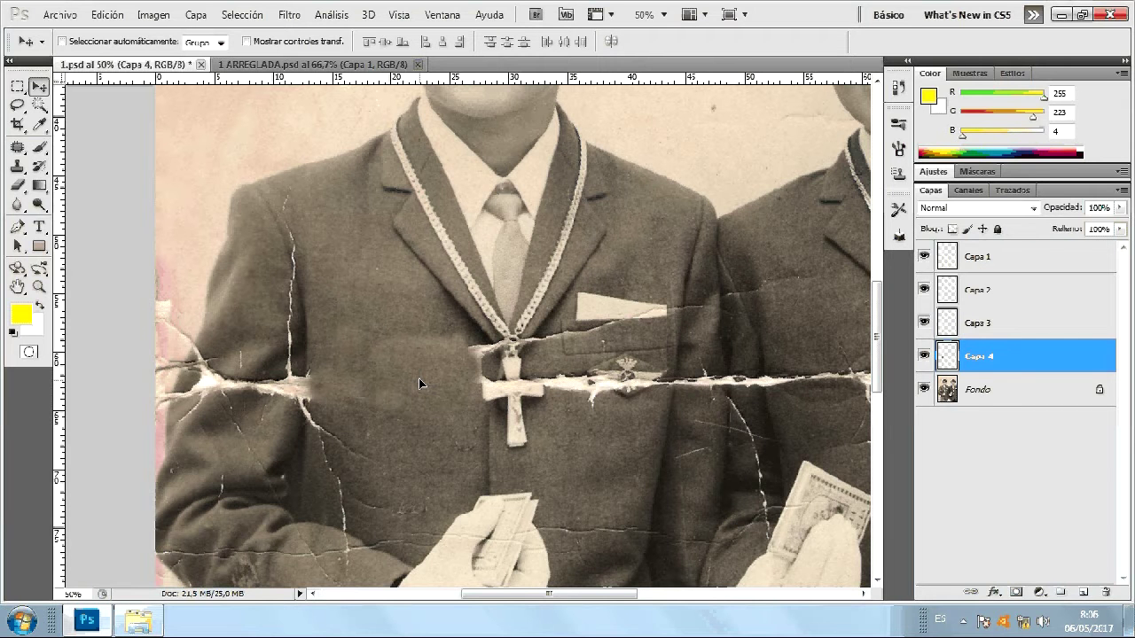
Merge Capa 4 into the Fondo layer and blend the repaired jacket area with cloned fabric.
{"action": "left_click", "coordinate": [965, 382]}
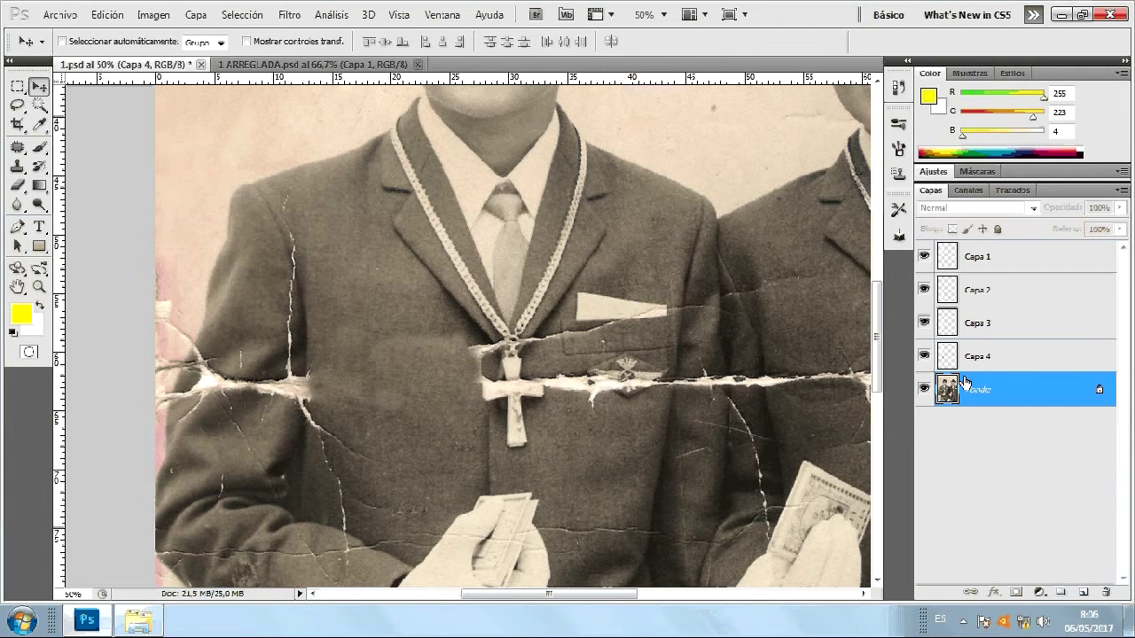
{"action": "left_click", "coordinate": [963, 359]}
{"action": "key", "text": "s"}
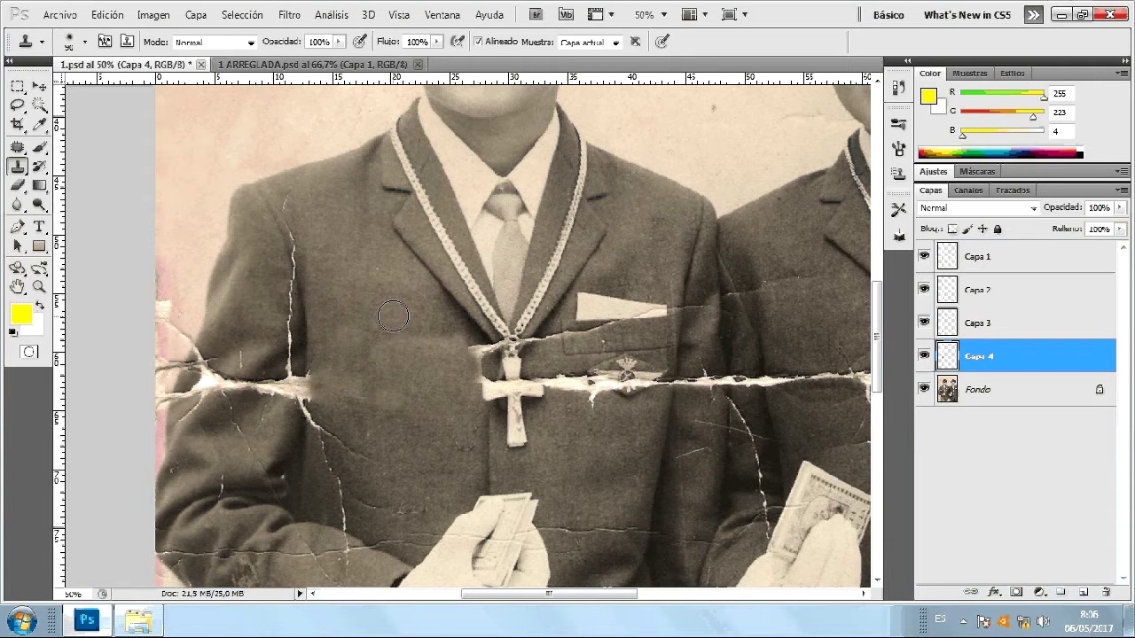
{"action": "key", "text": "Delete"}
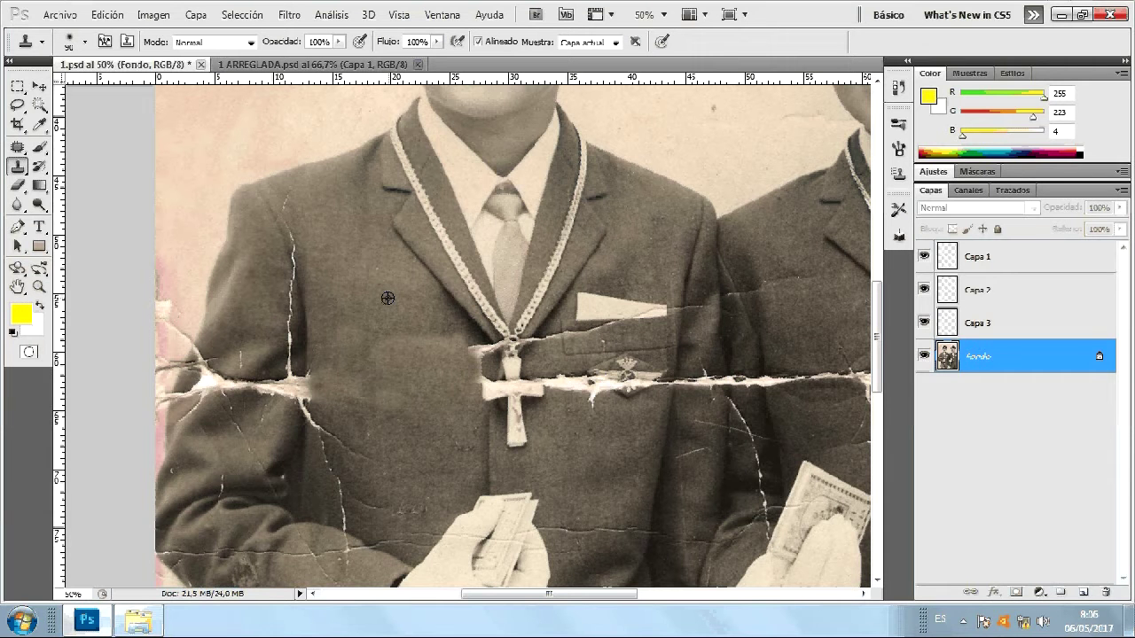
{"action": "left_click", "coordinate": [387, 297], "text": "alt"}
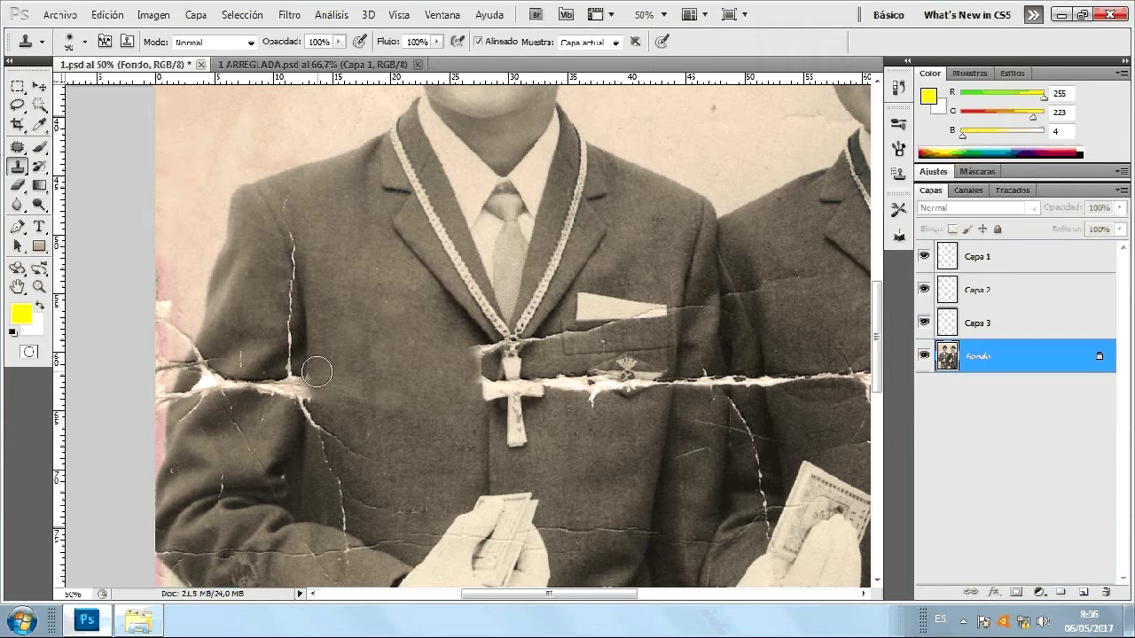
{"action": "left_click", "coordinate": [317, 373]}
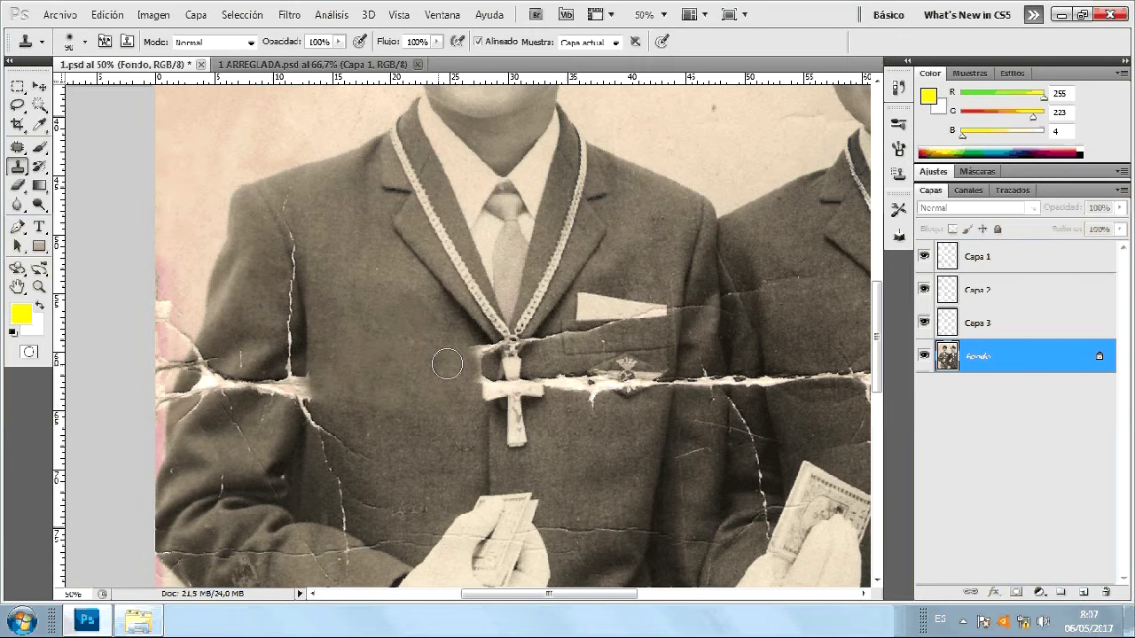
{"action": "key", "text": "alt"}
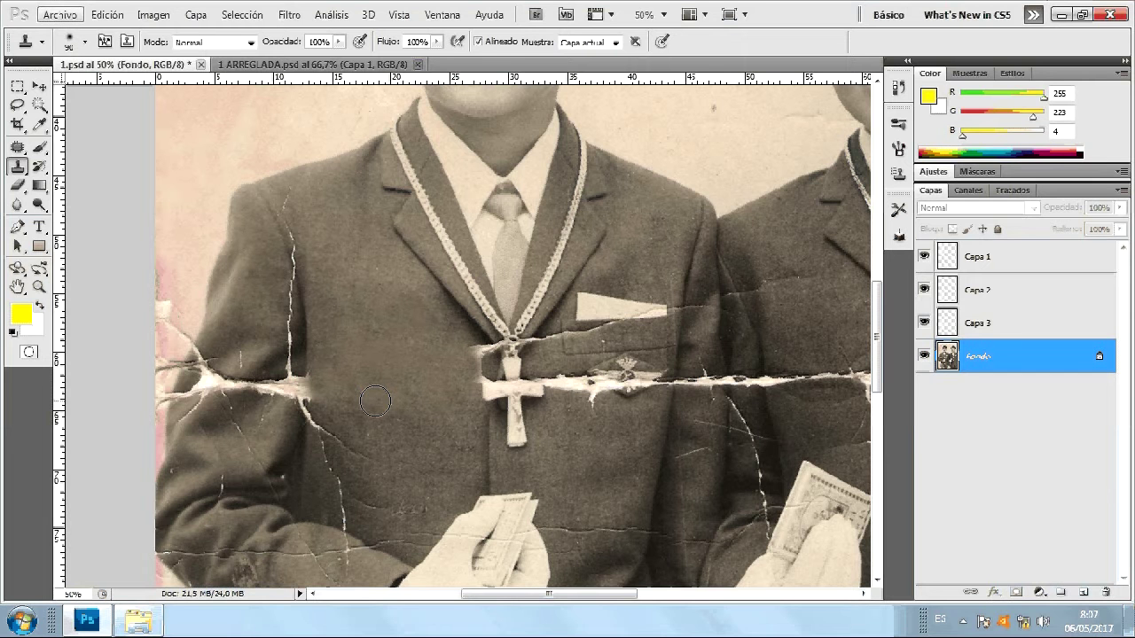
{"action": "key", "text": "alt"}
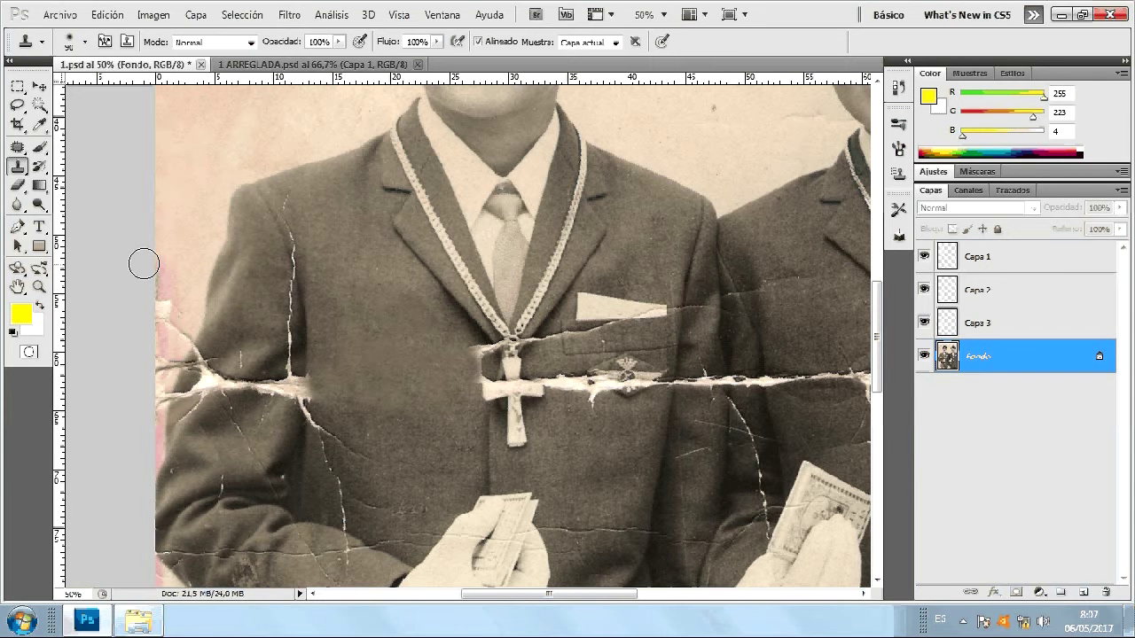
Patch the blotchy cloned area beside the cross with even fabric texture from lower on the jacket.
{"action": "key", "text": "j"}
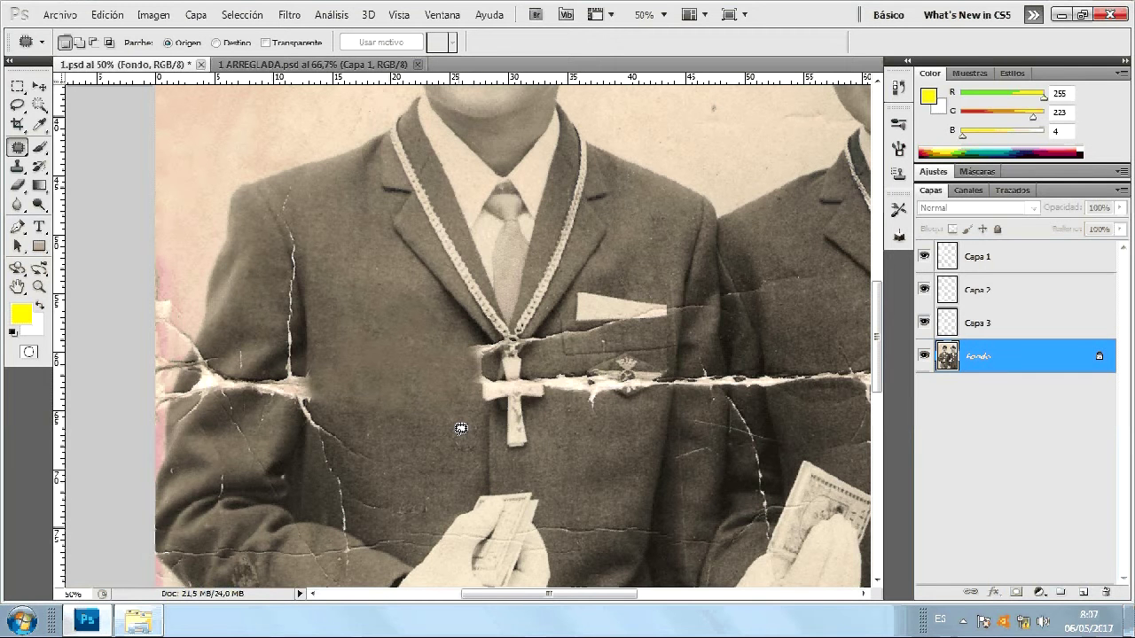
{"action": "left_click_drag", "start_coordinate": [437, 348], "coordinate": [422, 411]}
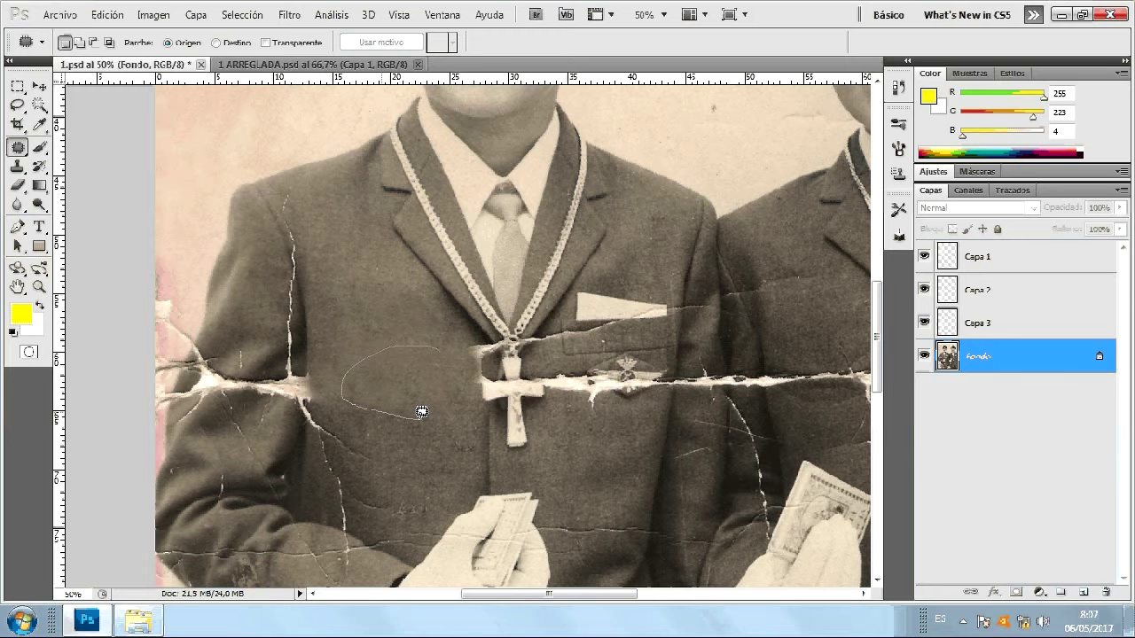
{"action": "left_click_drag", "start_coordinate": [422, 412], "coordinate": [448, 355]}
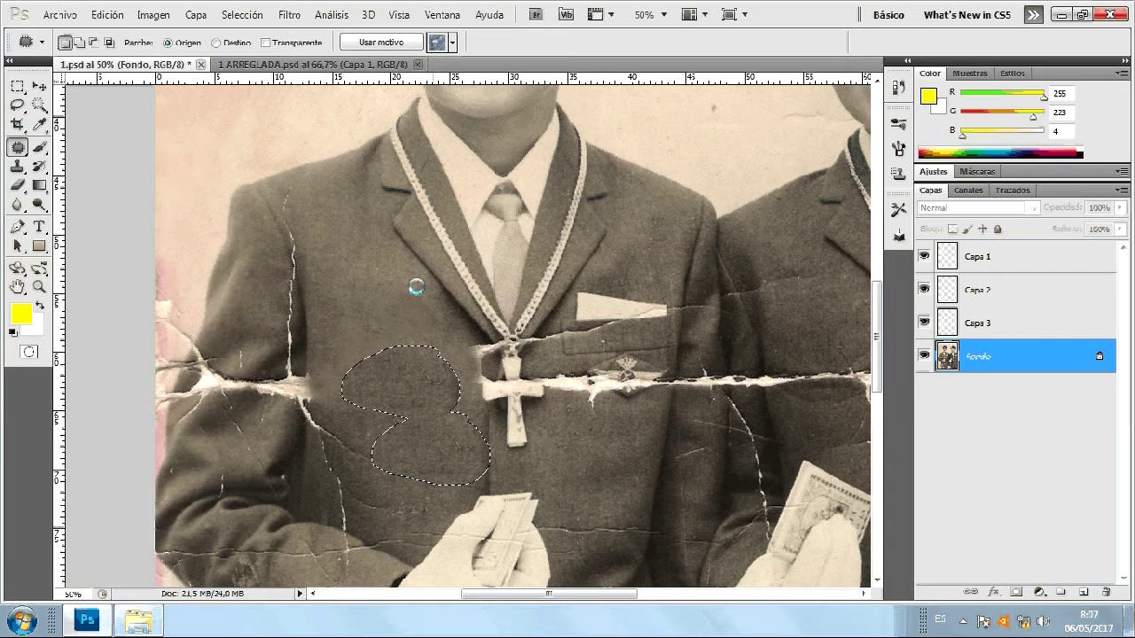
{"action": "key", "text": "ctrl+d"}
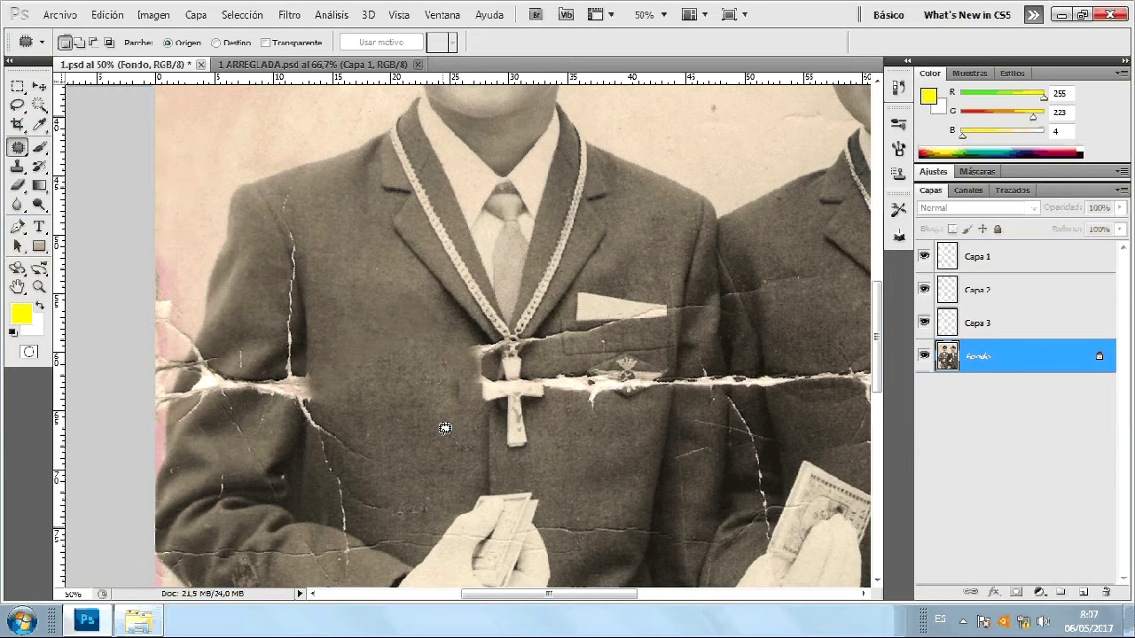
{"action": "left_click_drag", "start_coordinate": [439, 415], "coordinate": [426, 417]}
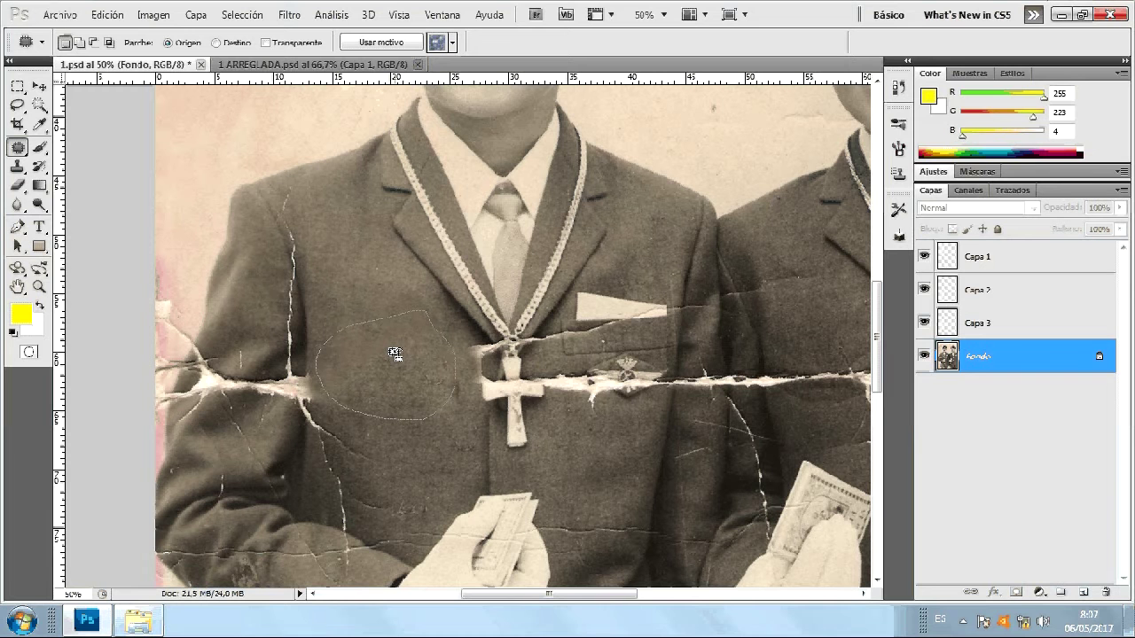
{"action": "left_click_drag", "start_coordinate": [395, 354], "coordinate": [396, 355]}
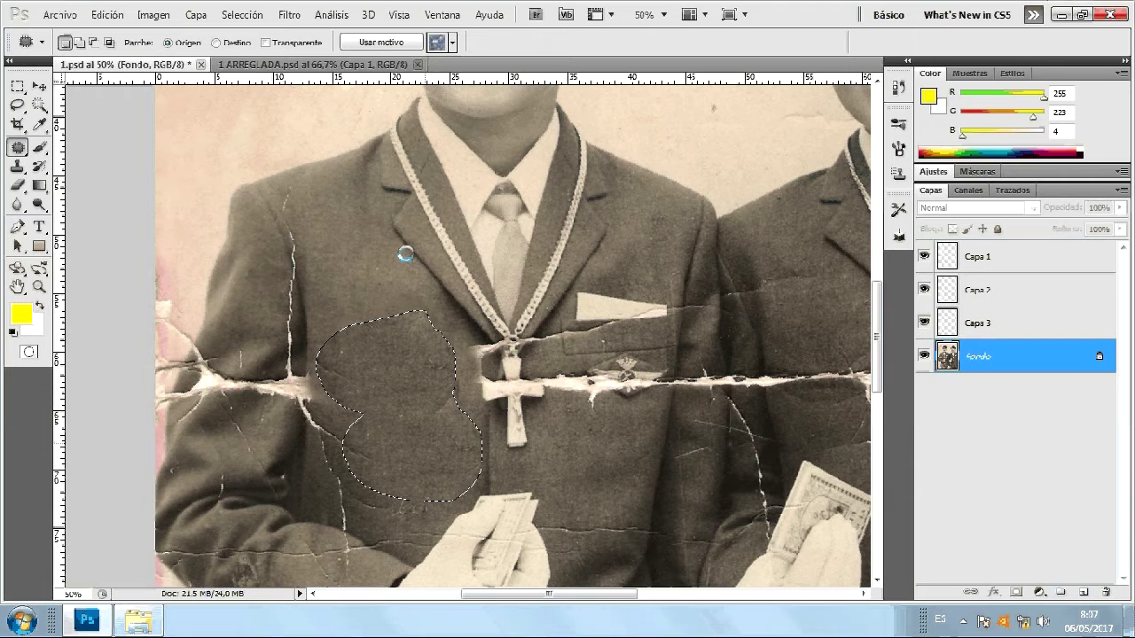
{"action": "key", "text": "ctrl+d"}
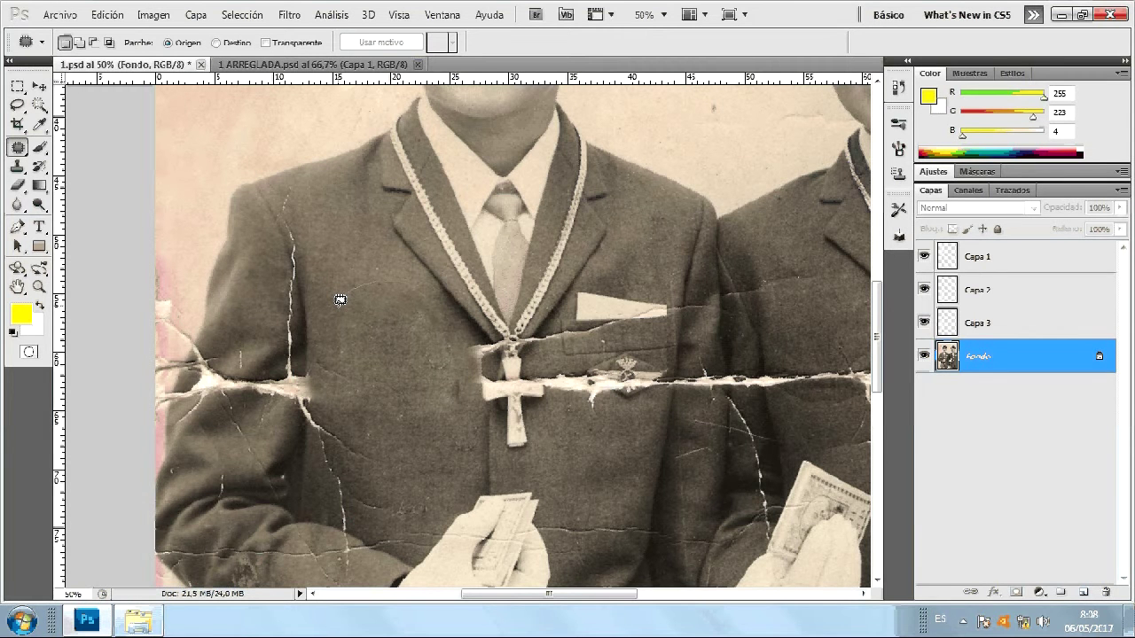
Patch the faint edge left above the repair, below the jacket lapel, and switch back to the Clone Stamp.
{"action": "left_click_drag", "start_coordinate": [341, 300], "coordinate": [343, 303]}
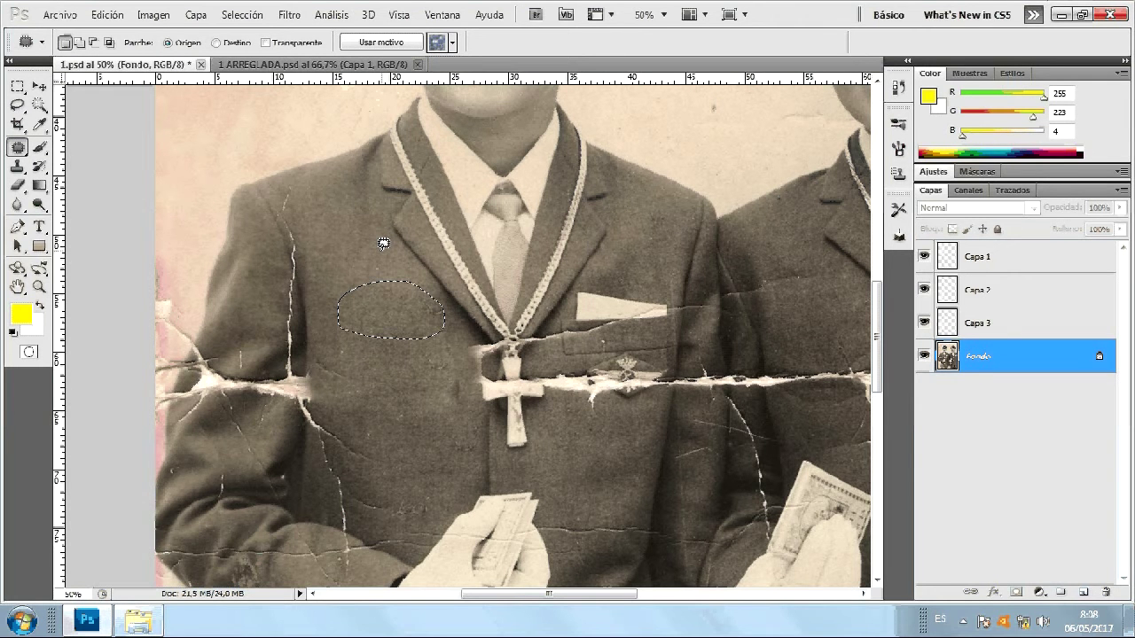
{"action": "key", "text": "ctrl+d"}
{"action": "key", "text": "s"}
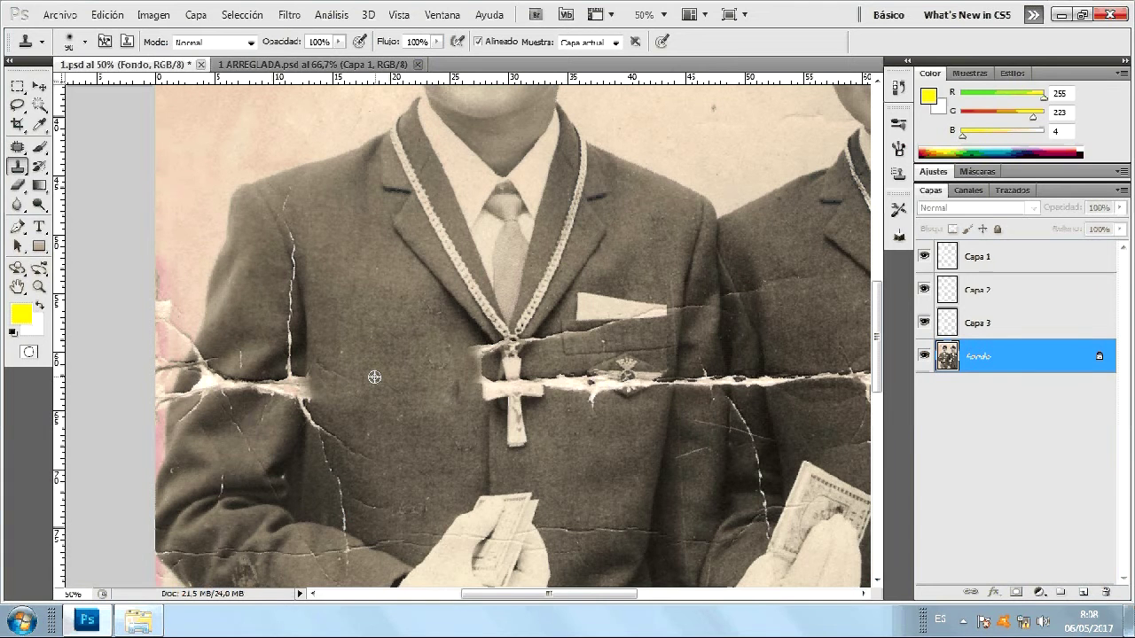